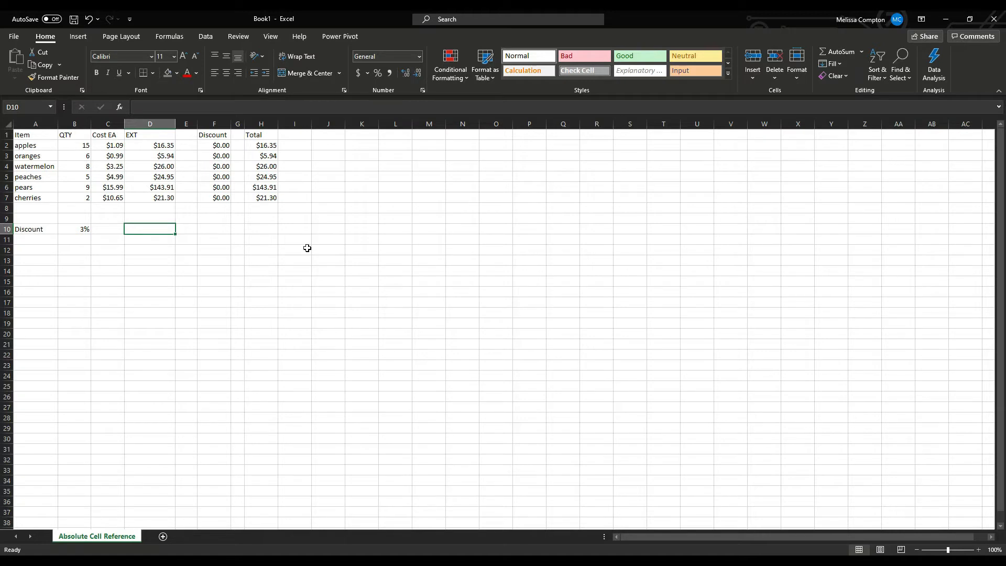
Step: Fill the EXT formula from D2 down through D7 and check the copied formulas for oranges and watermelon
{"action": "left_click", "coordinate": [146, 148]}
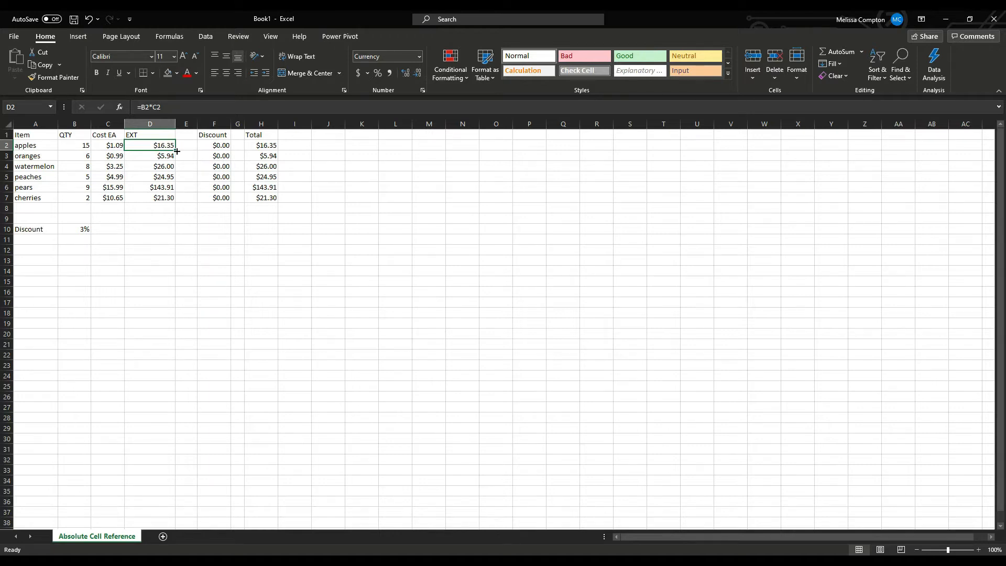
{"action": "left_click_drag", "start_coordinate": [176, 151], "coordinate": [168, 206]}
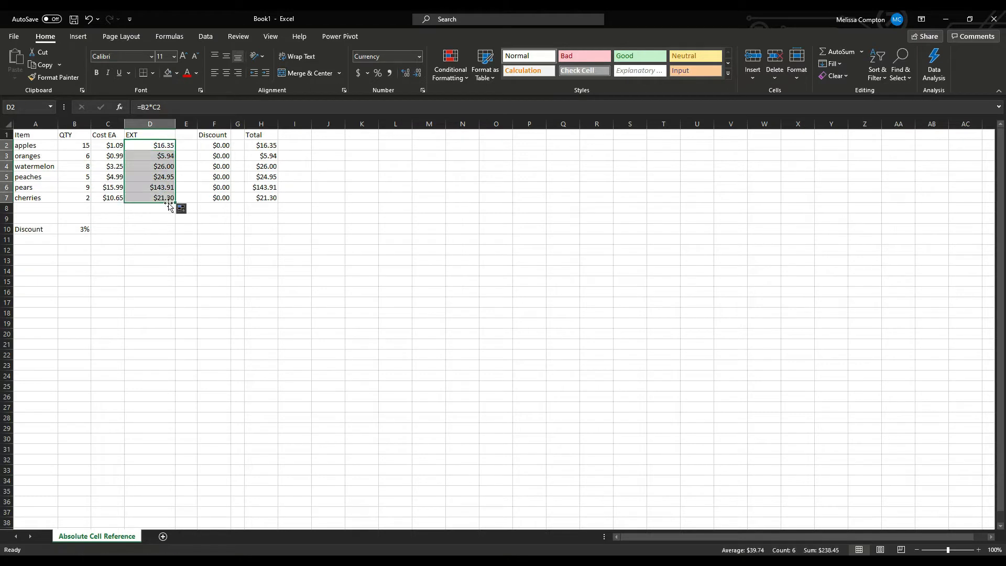
{"action": "left_click", "coordinate": [162, 157]}
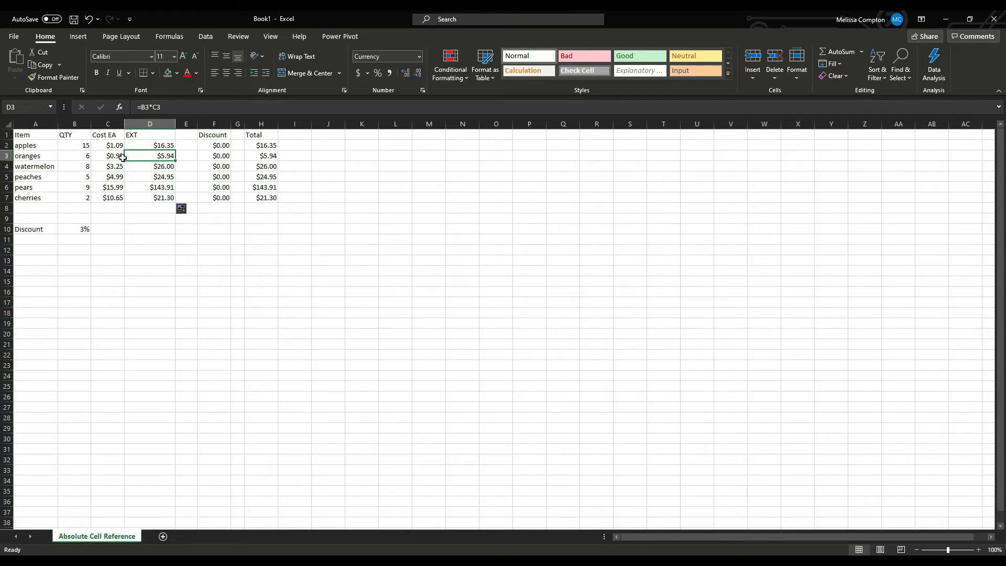
{"action": "left_click", "coordinate": [155, 169]}
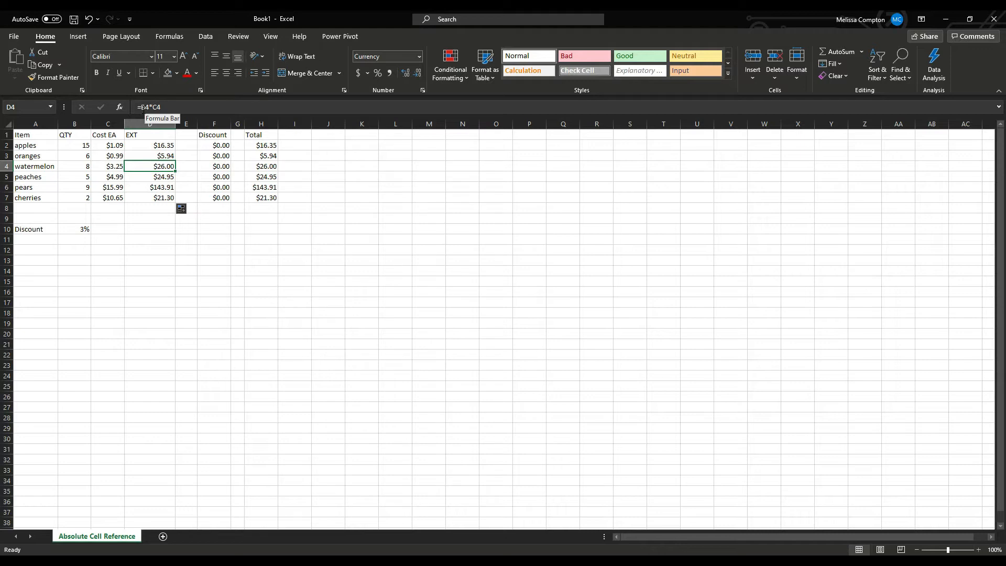
Step: Examine the Total formulas in H2 to H4, the apples discount in F2 and the discount rate in B10
{"action": "left_click", "coordinate": [262, 143]}
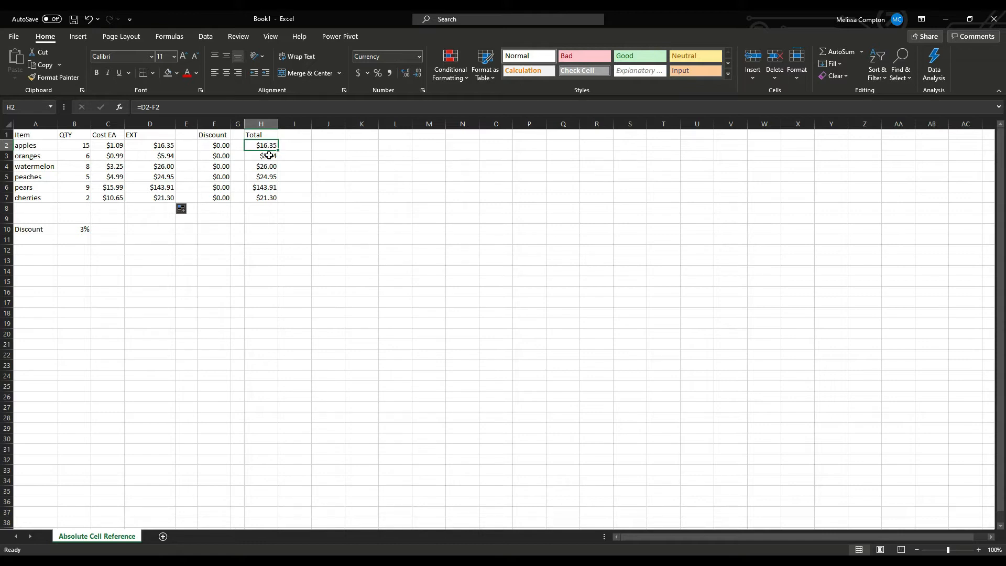
{"action": "left_click", "coordinate": [269, 155]}
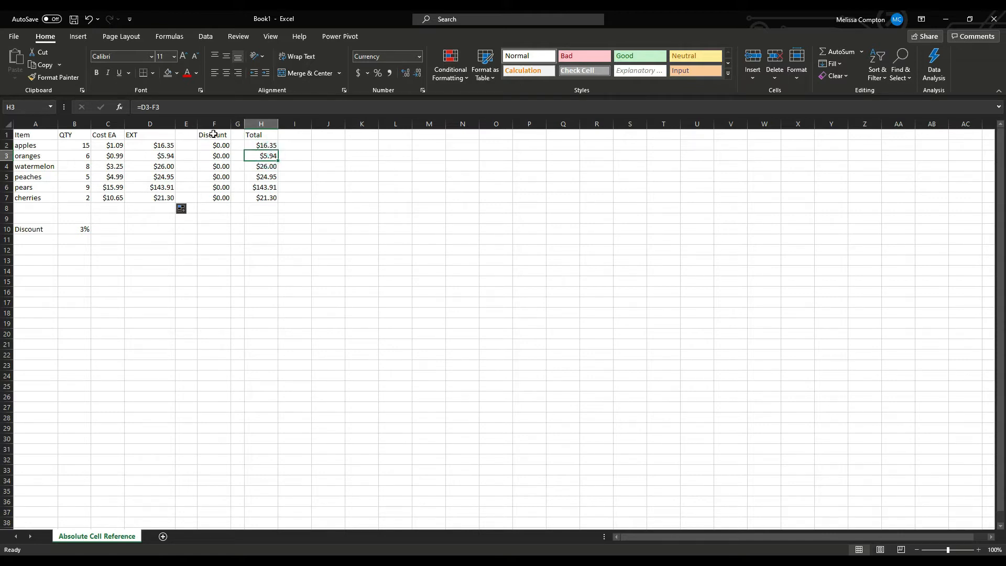
{"action": "left_click", "coordinate": [270, 170]}
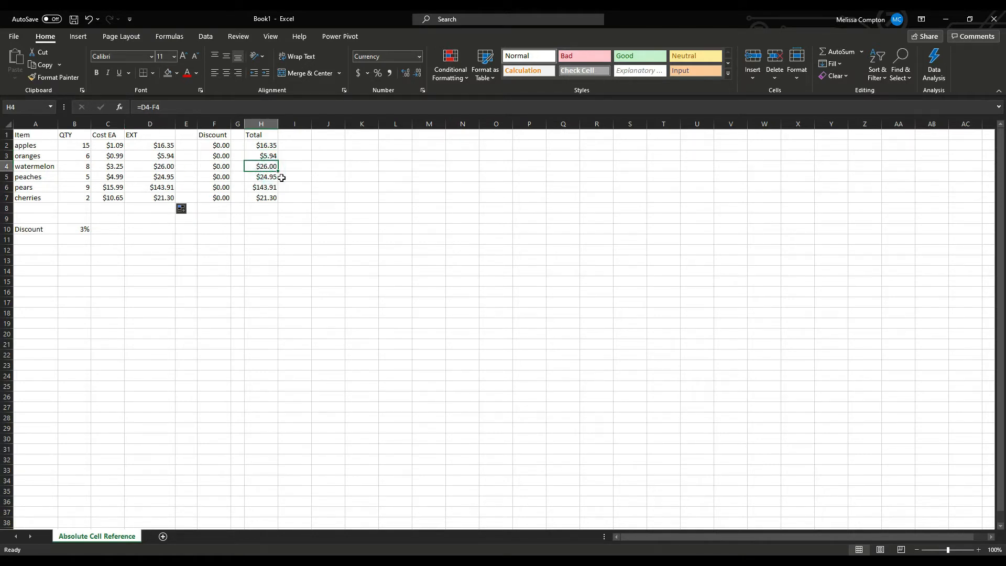
{"action": "left_click", "coordinate": [264, 147]}
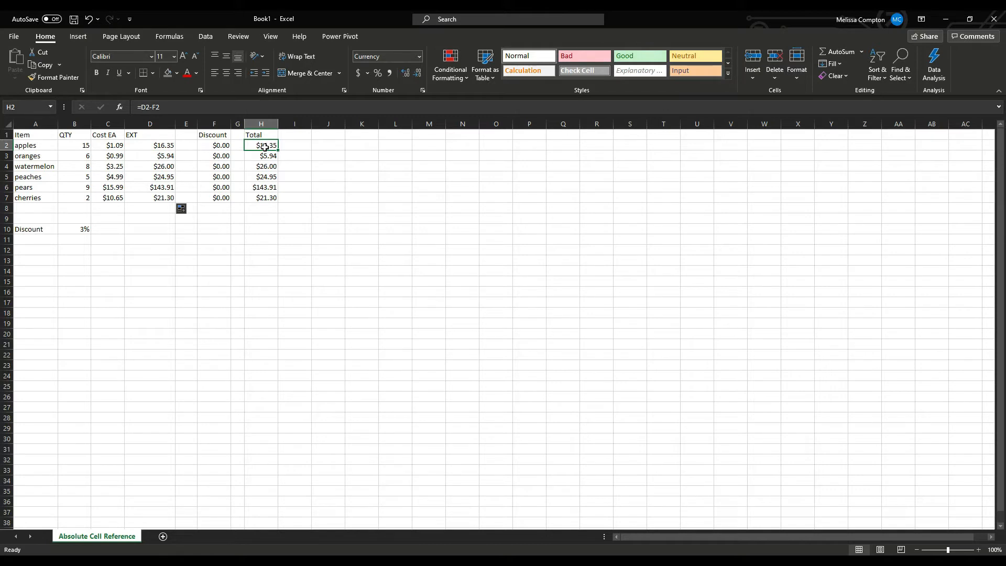
{"action": "left_click", "coordinate": [265, 156]}
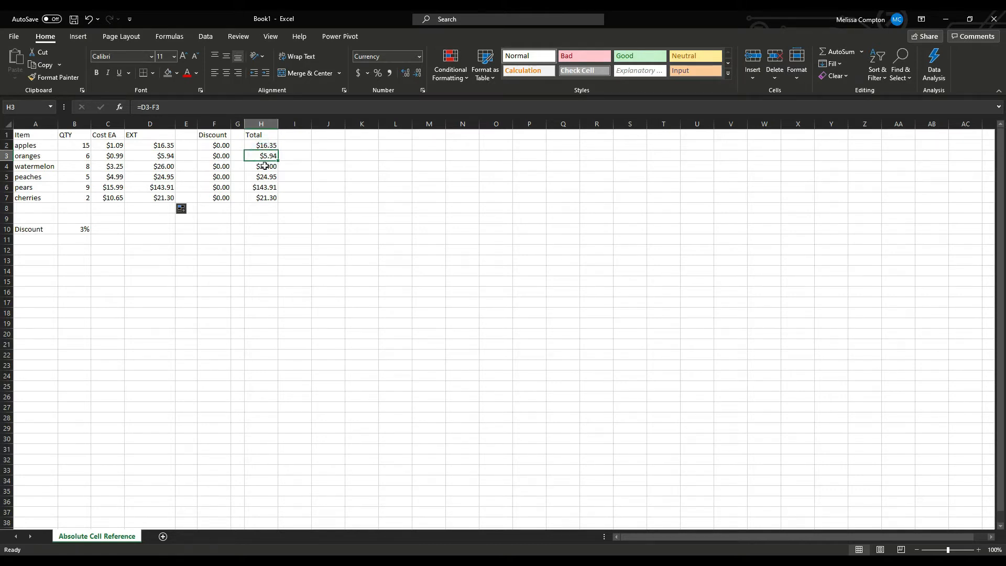
{"action": "left_click", "coordinate": [261, 166]}
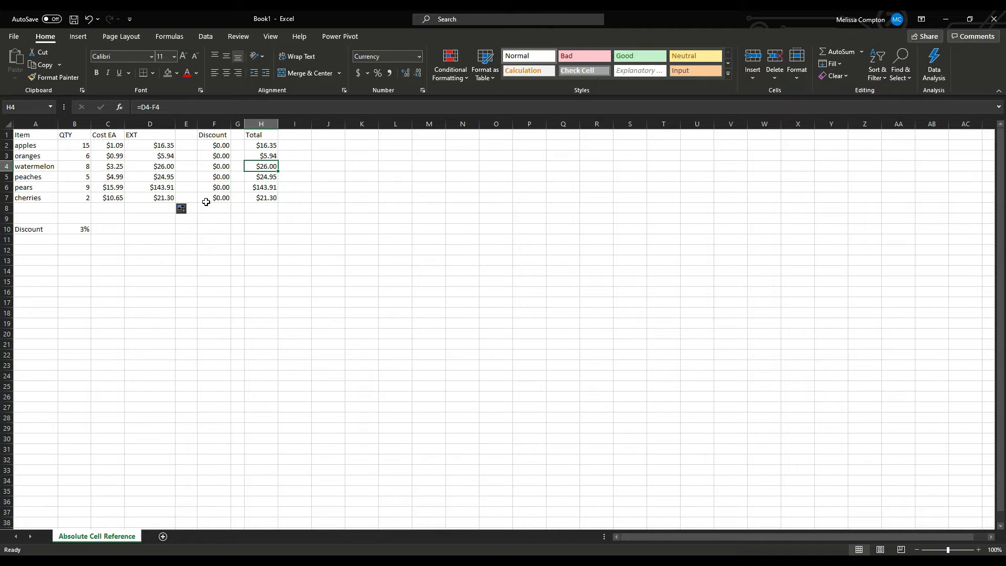
{"action": "left_click", "coordinate": [220, 148]}
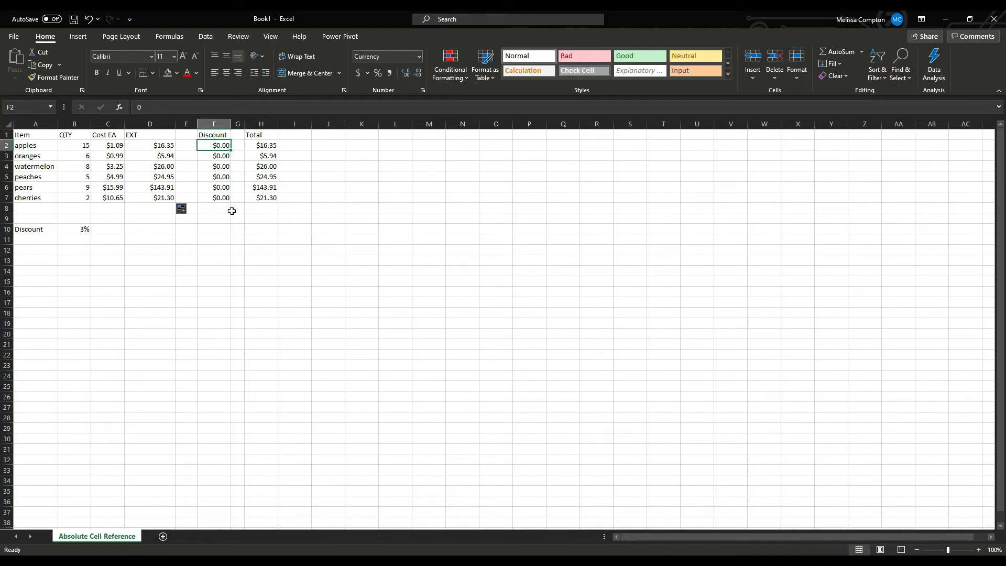
{"action": "left_click", "coordinate": [80, 231]}
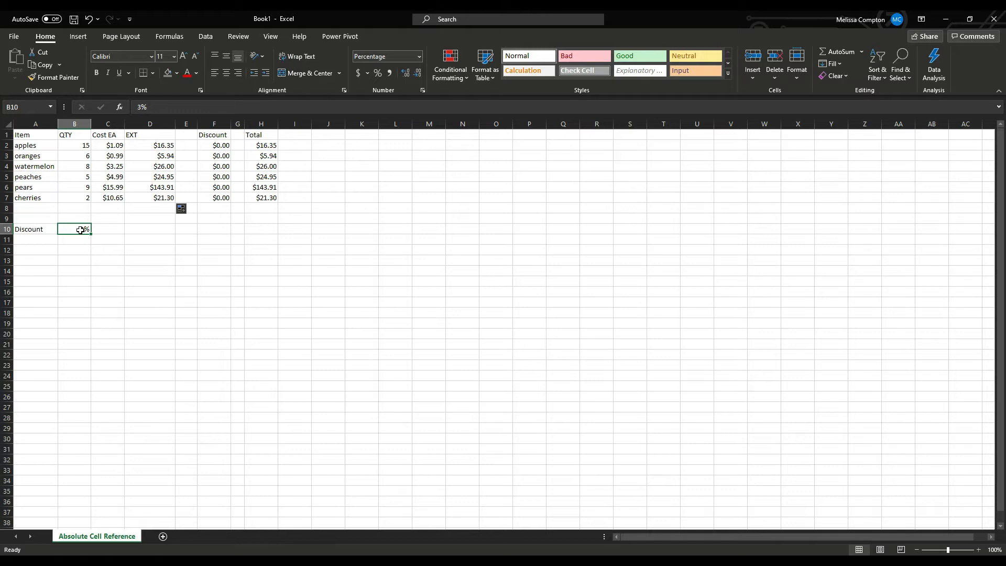
Step: Enter the formula =D2*B10 in F2 to calculate the apples discount
{"action": "left_click", "coordinate": [216, 145]}
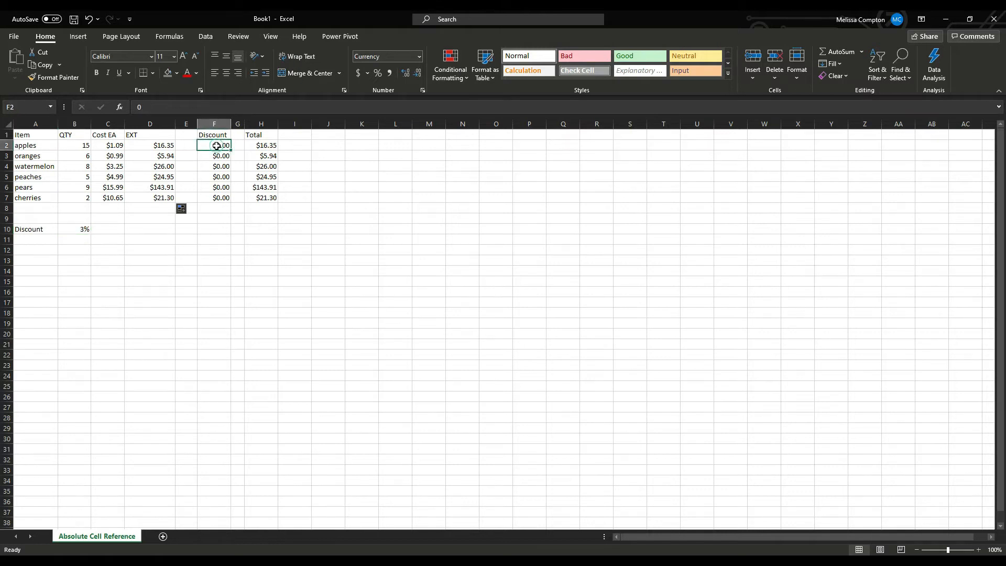
{"action": "left_click_drag", "start_coordinate": [146, 108], "coordinate": [119, 108]}
{"action": "type", "text": "="}
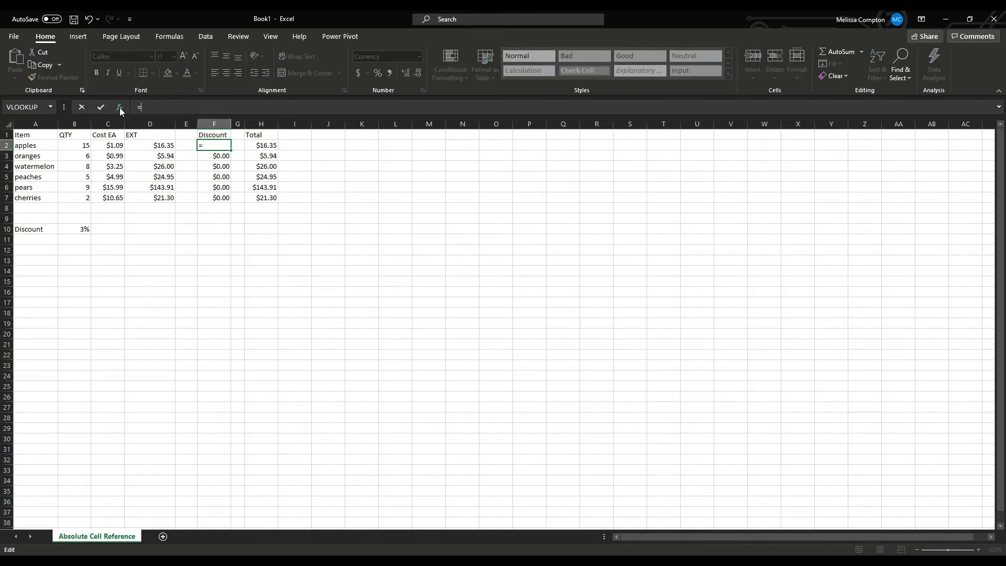
{"action": "left_click", "coordinate": [151, 146]}
{"action": "type", "text": "*"}
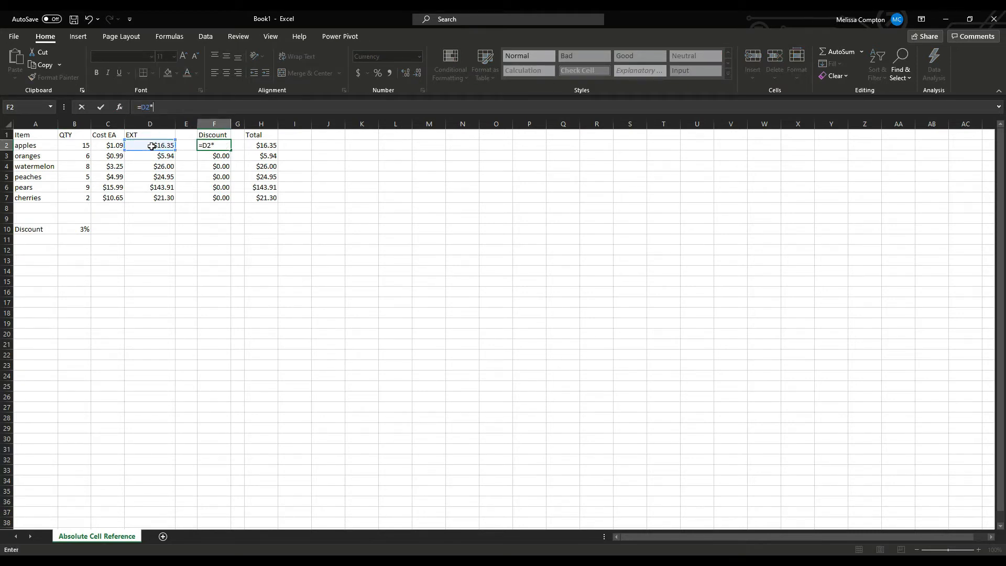
{"action": "left_click", "coordinate": [79, 231]}
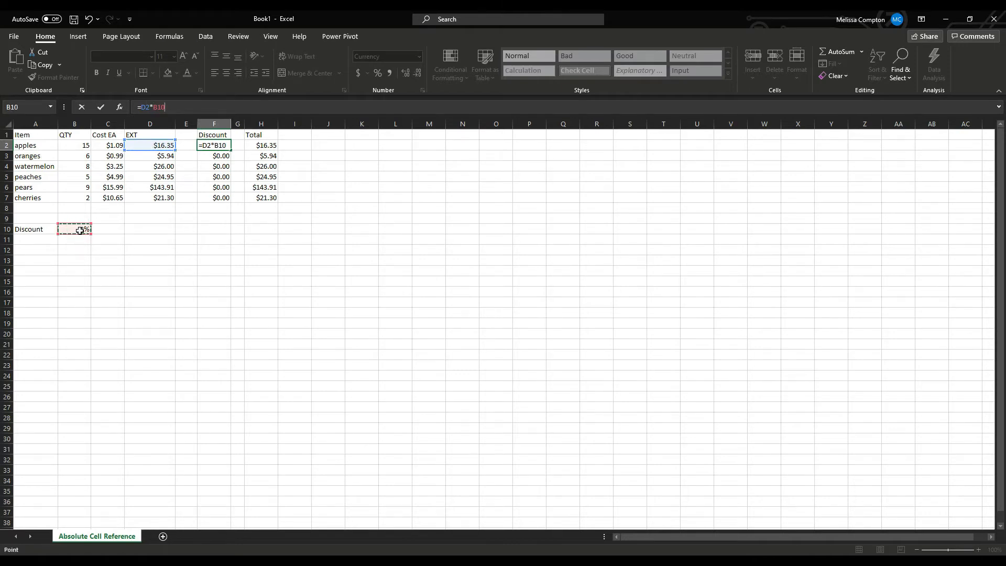
{"action": "key", "text": "Return"}
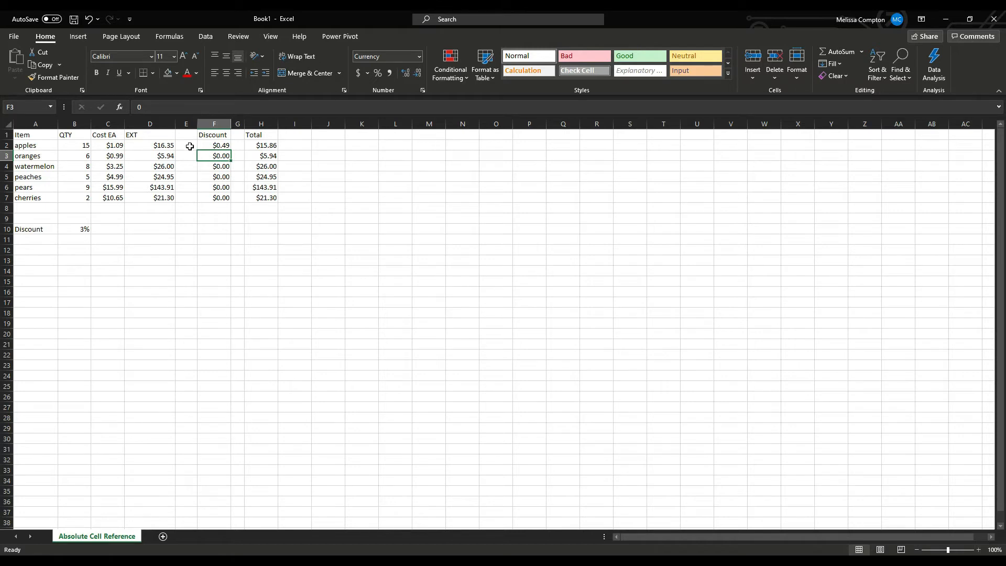
Step: Fill the relative discount formula from F2 down through F7 and compare the copied references with the rate cell B10
{"action": "left_click", "coordinate": [213, 146]}
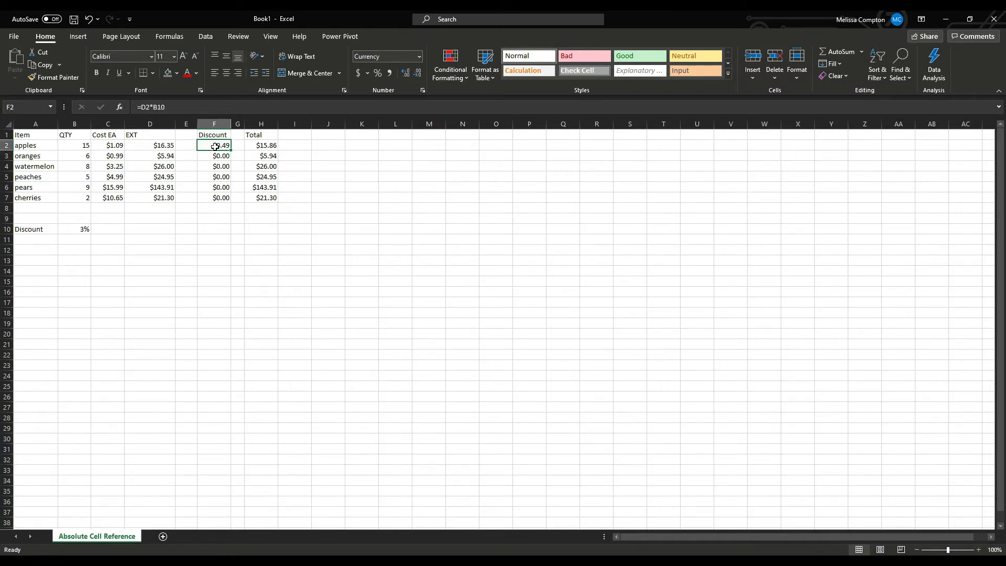
{"action": "left_click_drag", "start_coordinate": [232, 149], "coordinate": [223, 199]}
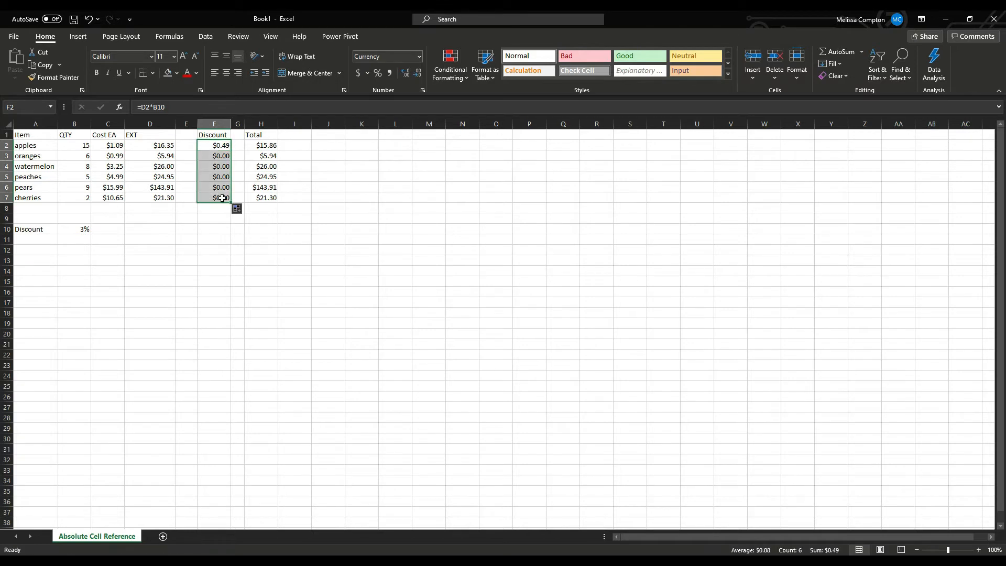
{"action": "left_click", "coordinate": [223, 157]}
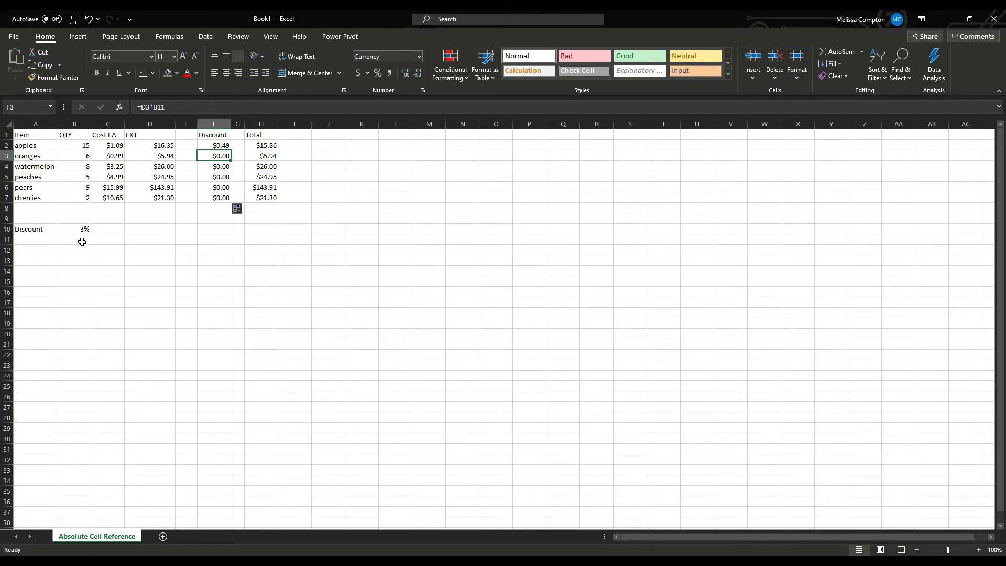
{"action": "left_click", "coordinate": [216, 166]}
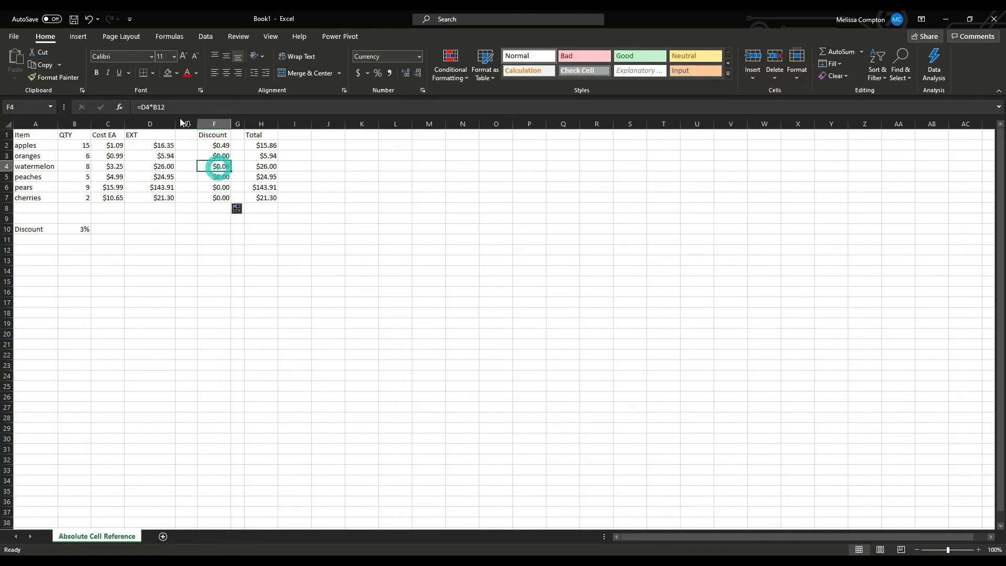
{"action": "left_click", "coordinate": [216, 186]}
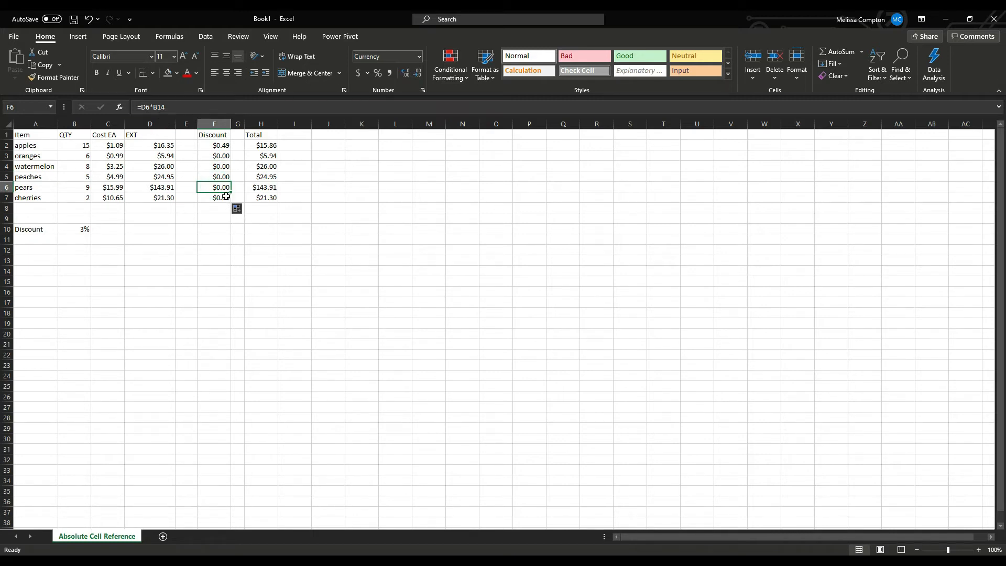
{"action": "left_click", "coordinate": [221, 145]}
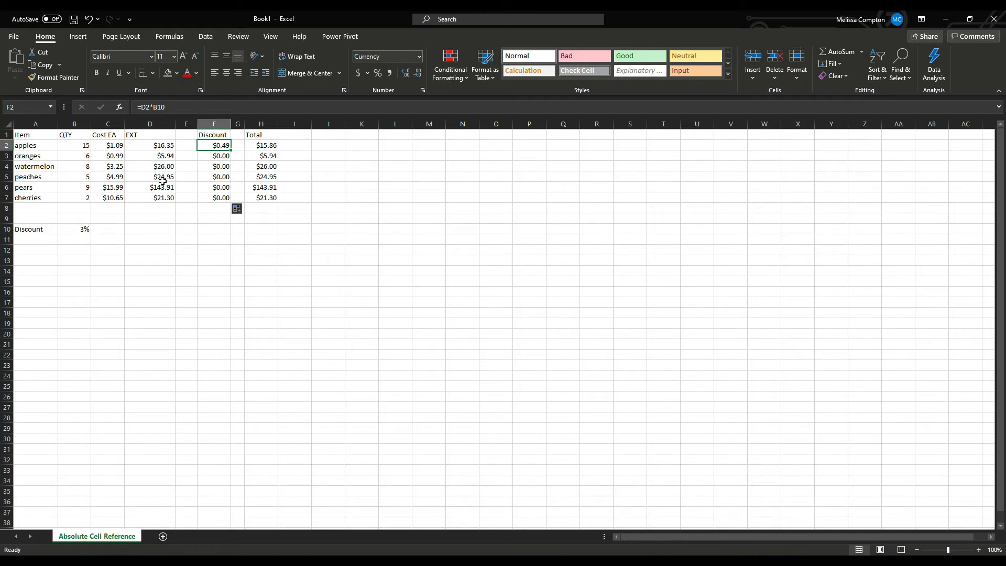
{"action": "left_click", "coordinate": [83, 229]}
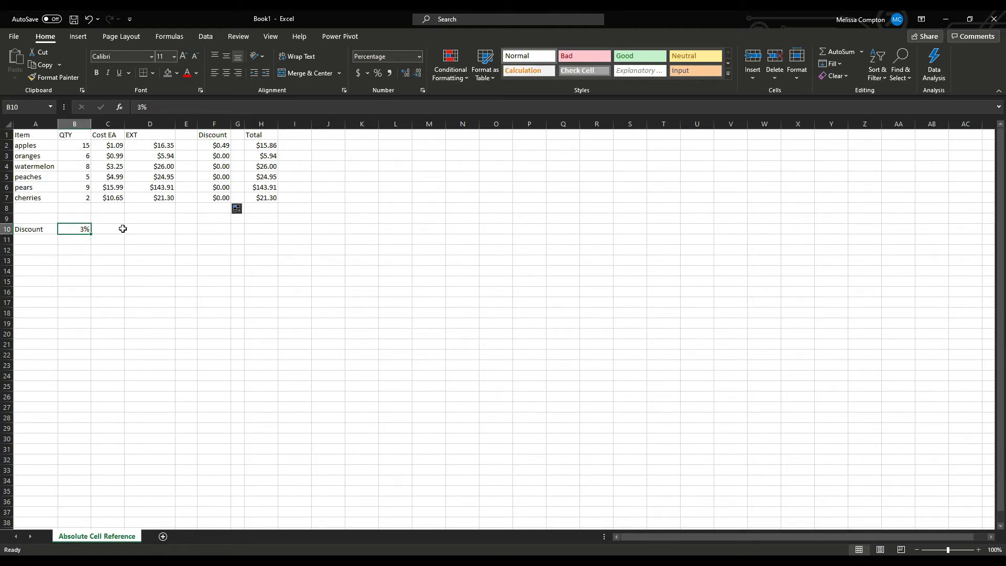
Step: Make the discount rate reference in F2 absolute so the formula reads =D2*$B$10
{"action": "left_click", "coordinate": [222, 146]}
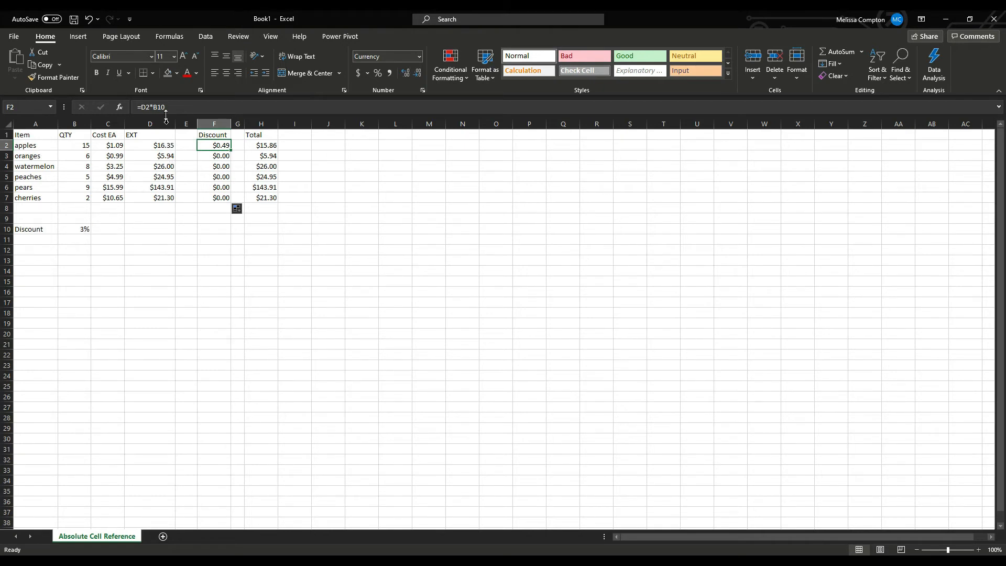
{"action": "left_click", "coordinate": [153, 107]}
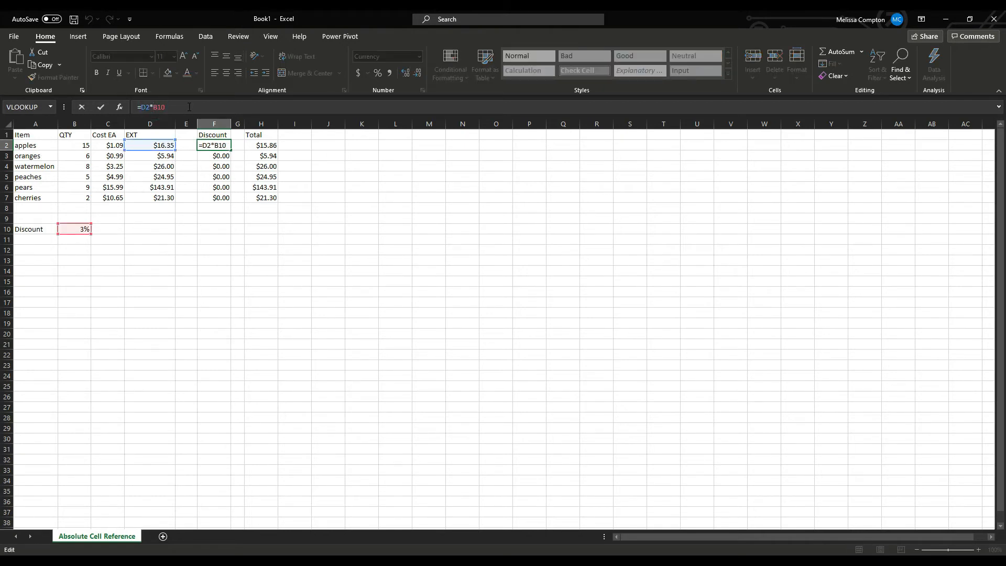
{"action": "type", "text": "$"}
{"action": "left_click", "coordinate": [162, 105]}
{"action": "type", "text": "$"}
{"action": "key", "text": "Return"}
Step: Fill the absolute-reference discount formula from F2 down through F7 and check the formulas in the Discount column
{"action": "left_click", "coordinate": [223, 146]}
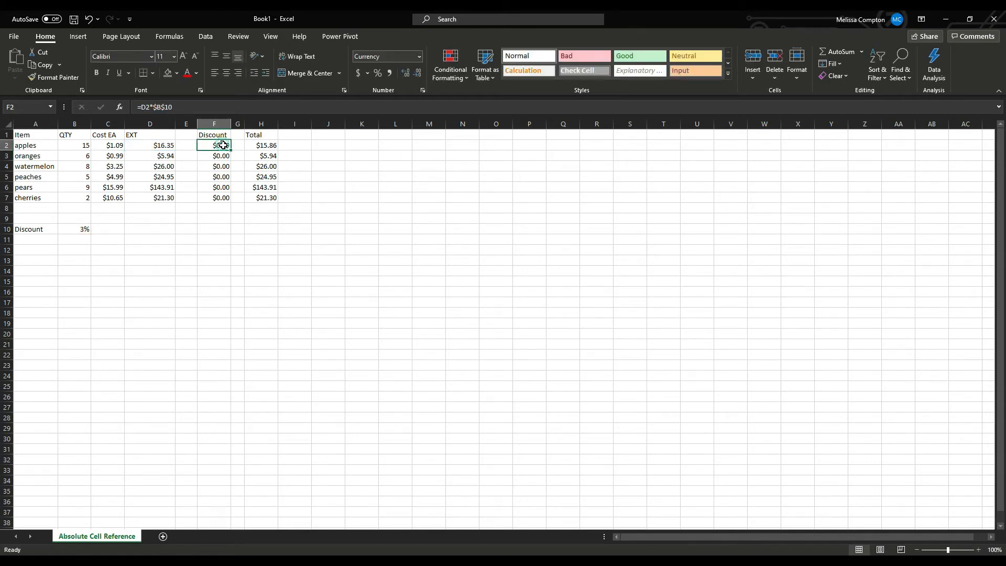
{"action": "left_click_drag", "start_coordinate": [230, 150], "coordinate": [232, 200]}
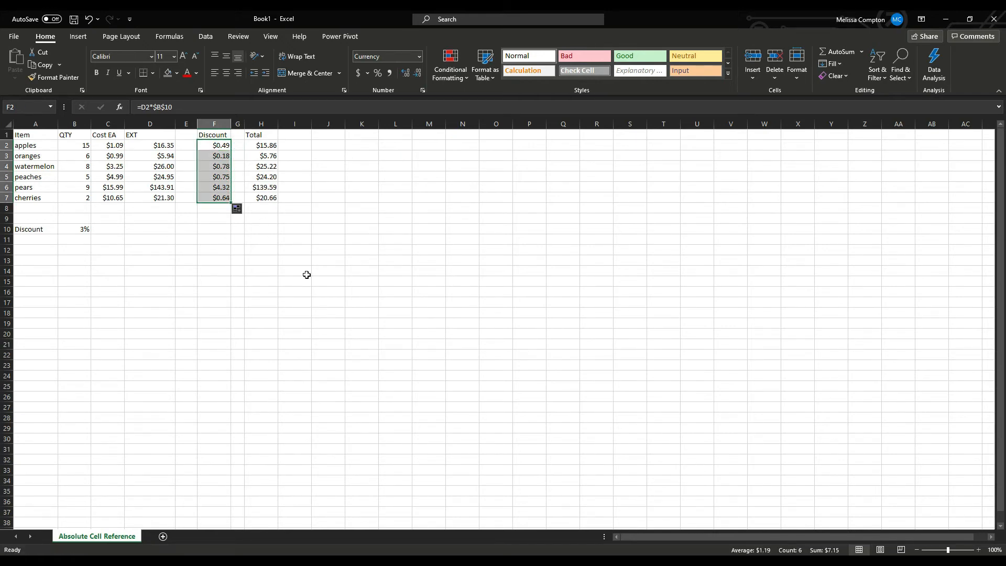
{"action": "left_click", "coordinate": [78, 232]}
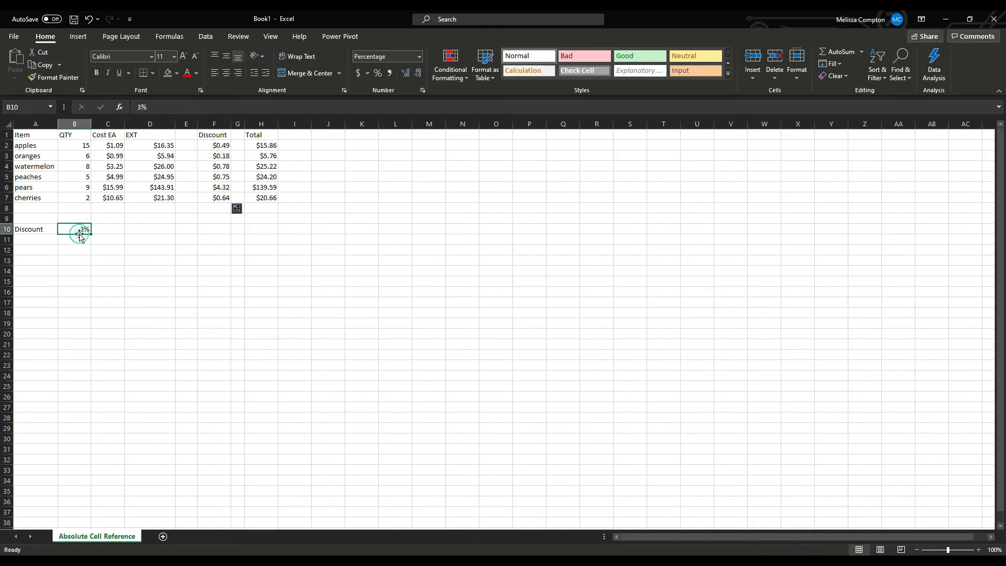
{"action": "left_click", "coordinate": [215, 202]}
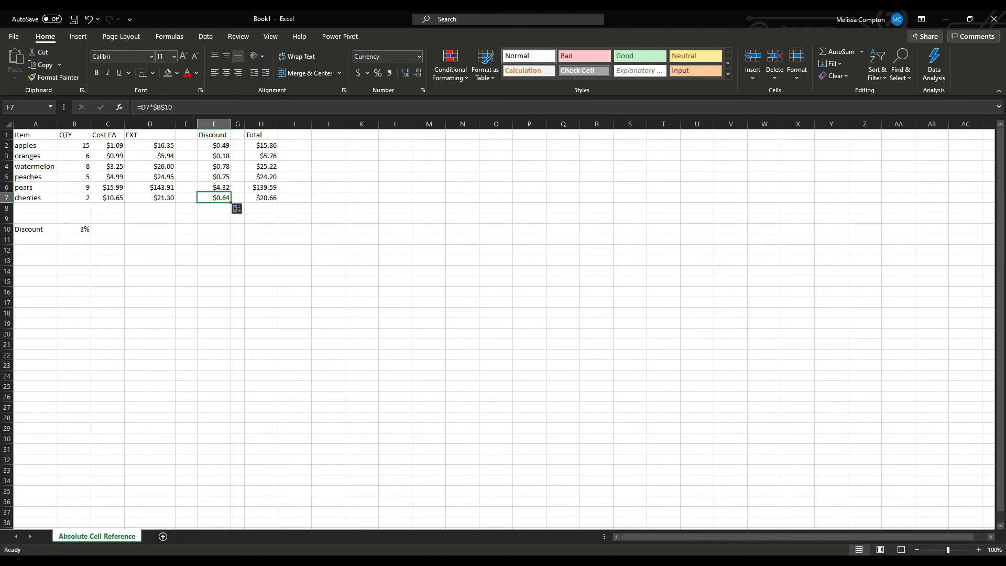
{"action": "left_click", "coordinate": [215, 185]}
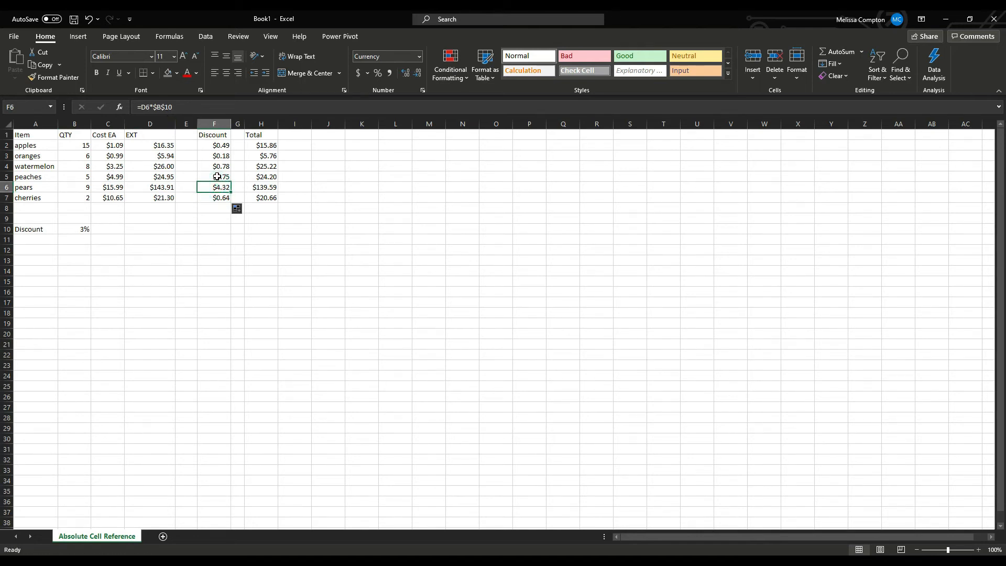
{"action": "left_click", "coordinate": [219, 176]}
{"action": "left_click", "coordinate": [217, 145]}
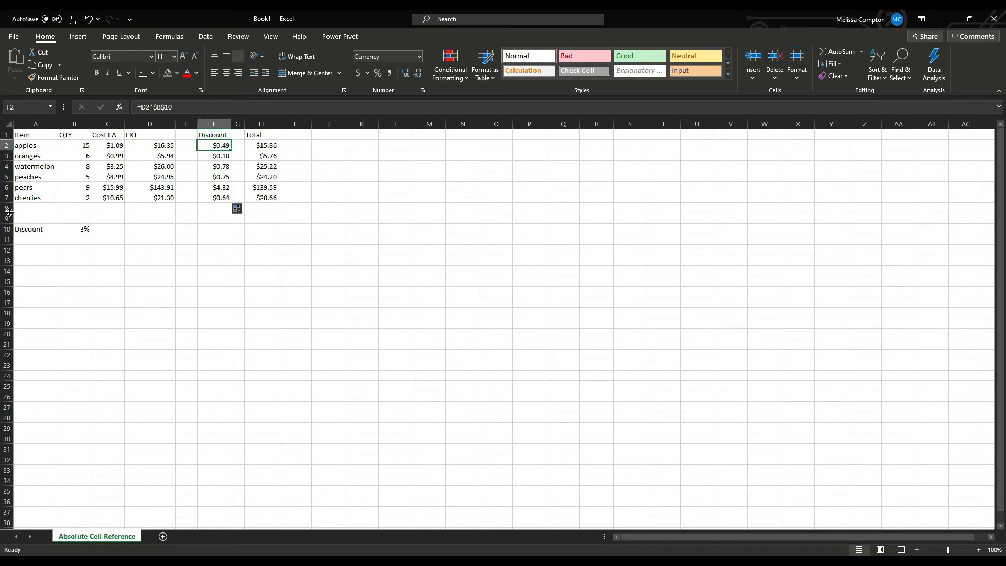
Step: Insert two rows and another single row at row 8, above the discount rate, and check the formula in F2
{"action": "left_click_drag", "start_coordinate": [7, 208], "coordinate": [7, 218]}
{"action": "right_click", "coordinate": [7, 218]}
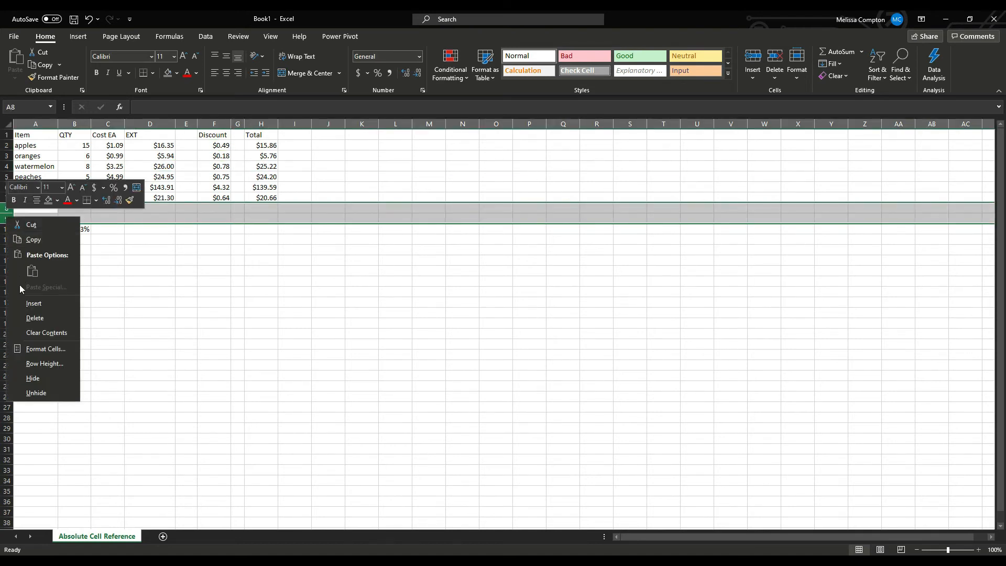
{"action": "left_click", "coordinate": [35, 310]}
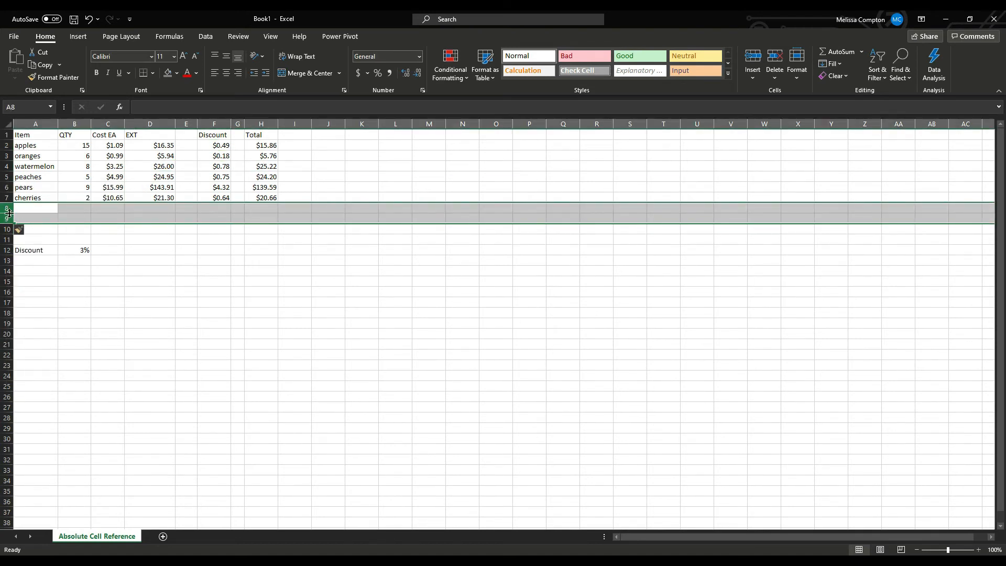
{"action": "left_click", "coordinate": [7, 208]}
{"action": "right_click", "coordinate": [8, 209]}
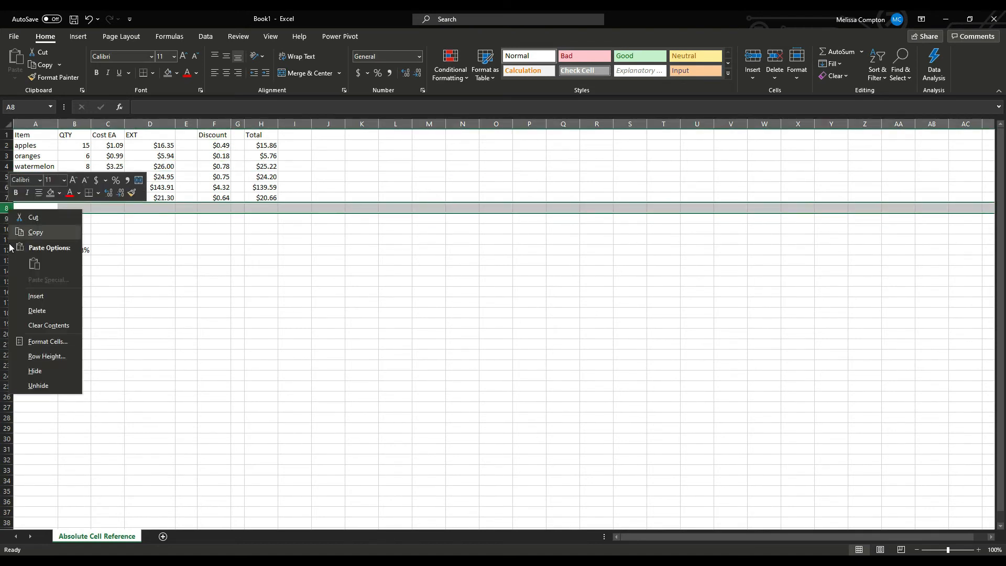
{"action": "left_click", "coordinate": [36, 296]}
{"action": "left_click", "coordinate": [217, 145]}
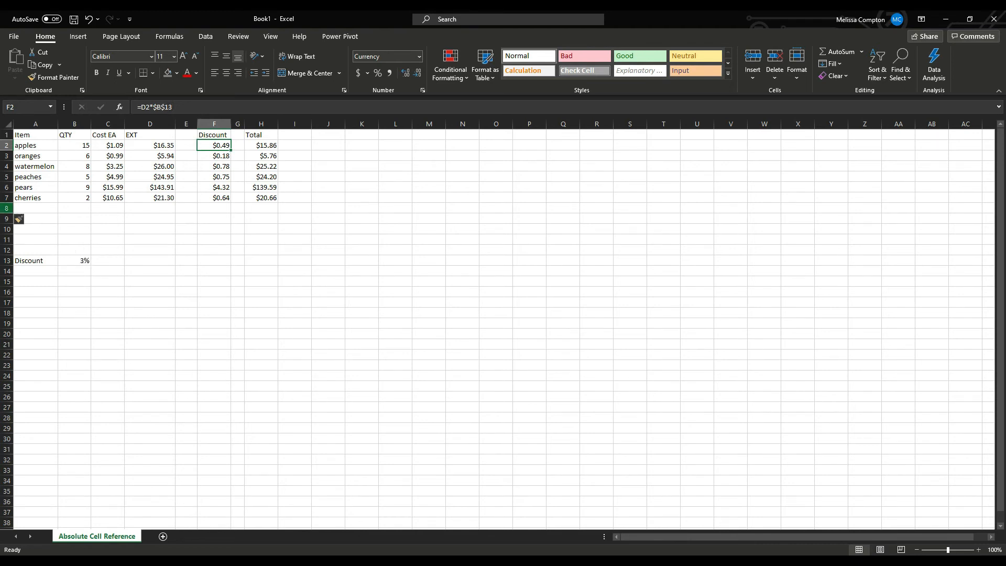
Step: Insert five more rows at row 8 and check the discount rate reference in F2
{"action": "left_click_drag", "start_coordinate": [6, 208], "coordinate": [6, 250]}
{"action": "right_click", "coordinate": [6, 250]}
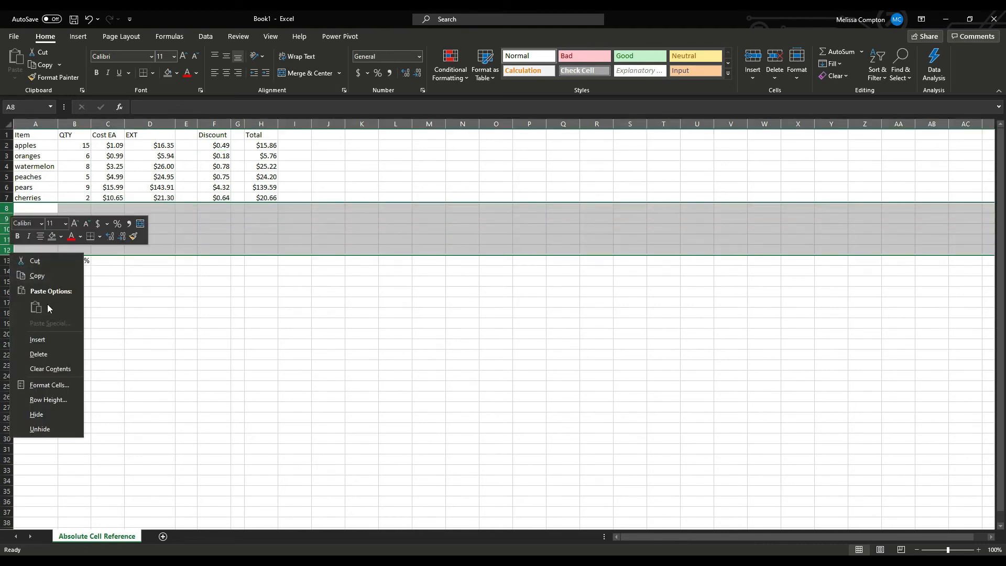
{"action": "left_click", "coordinate": [38, 339]}
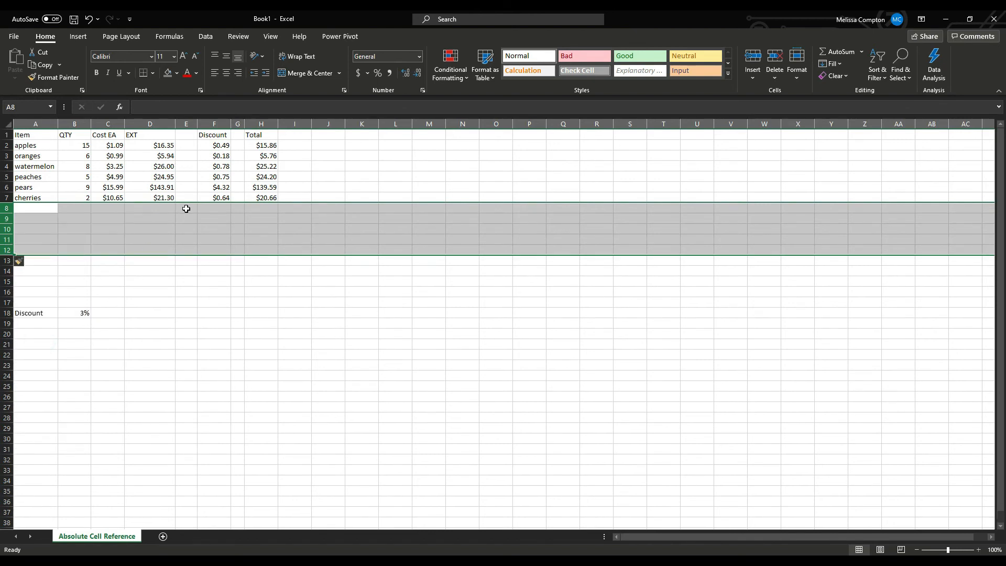
{"action": "left_click", "coordinate": [220, 146]}
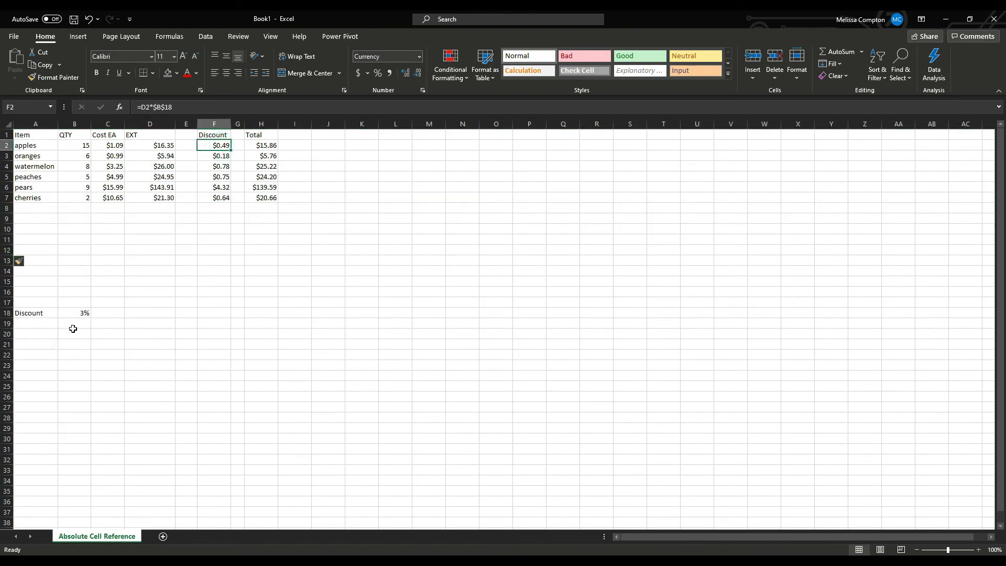